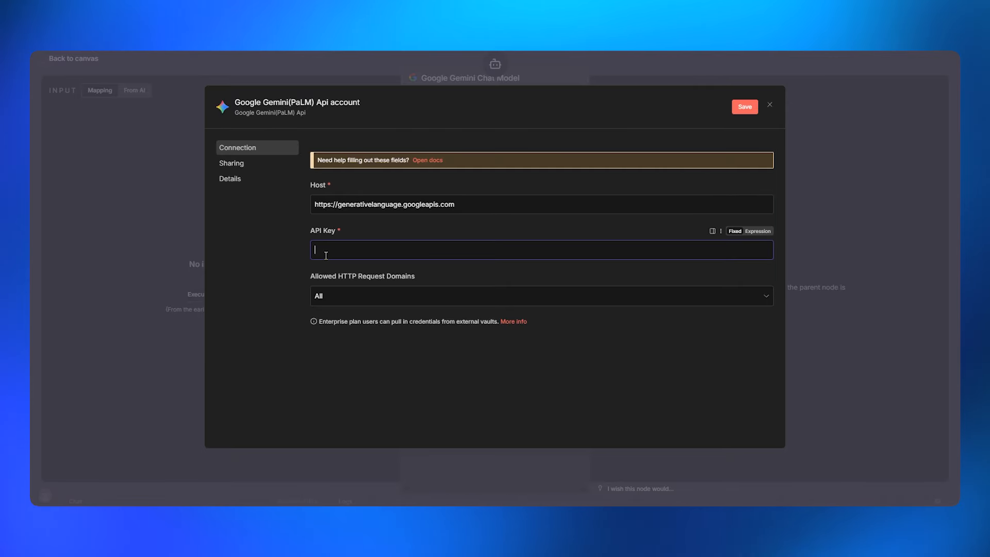
Paste the Gemini API key into a new credential, save it, and return to the workflow canvas
{"action": "left_click", "coordinate": [320, 255]}
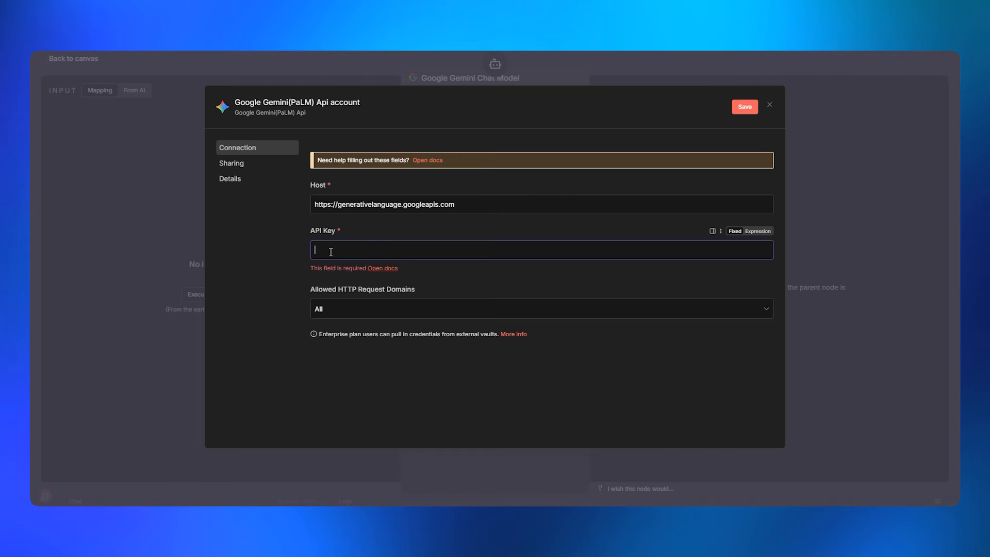
{"action": "key", "text": "ctrl+v"}
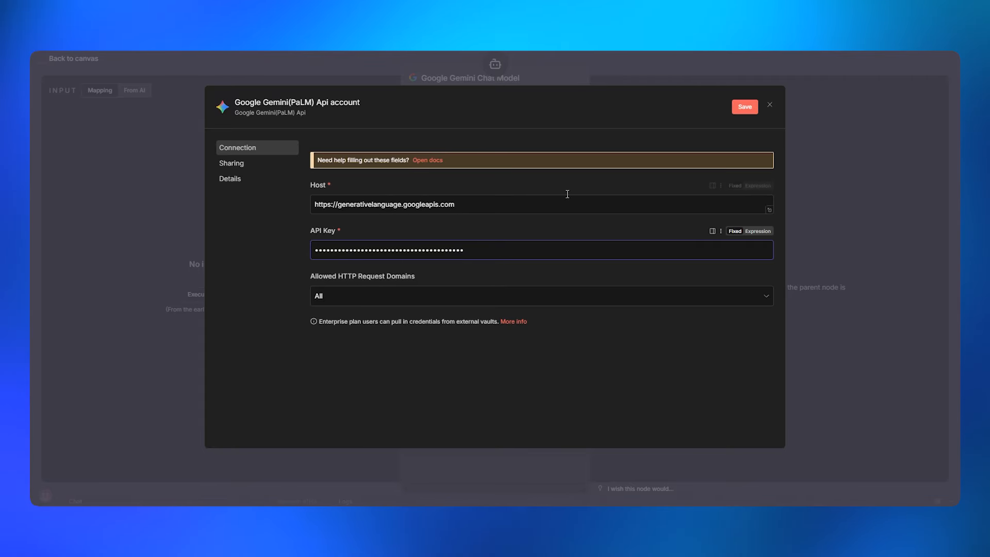
{"action": "left_click", "coordinate": [771, 106]}
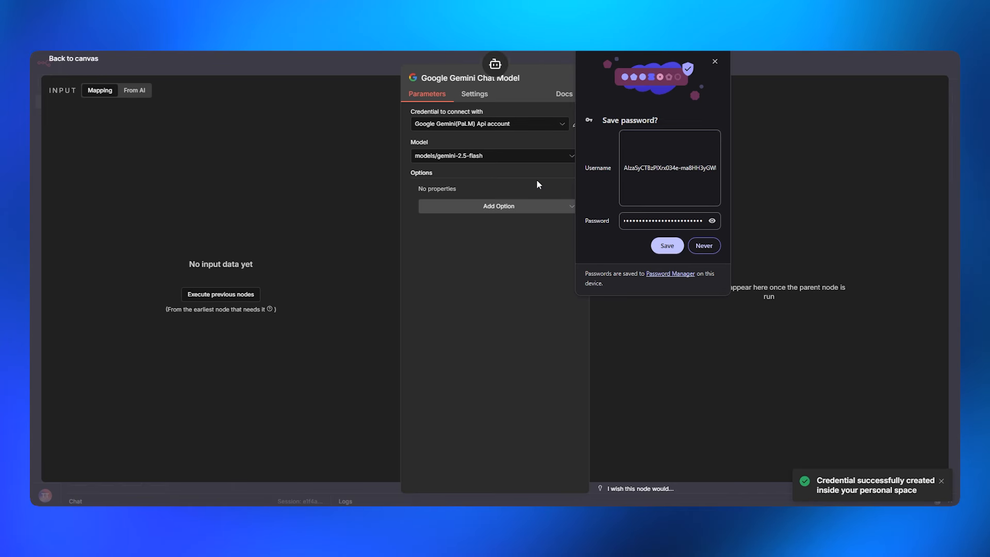
{"action": "key", "text": "Escape"}
{"action": "left_click", "coordinate": [715, 61]}
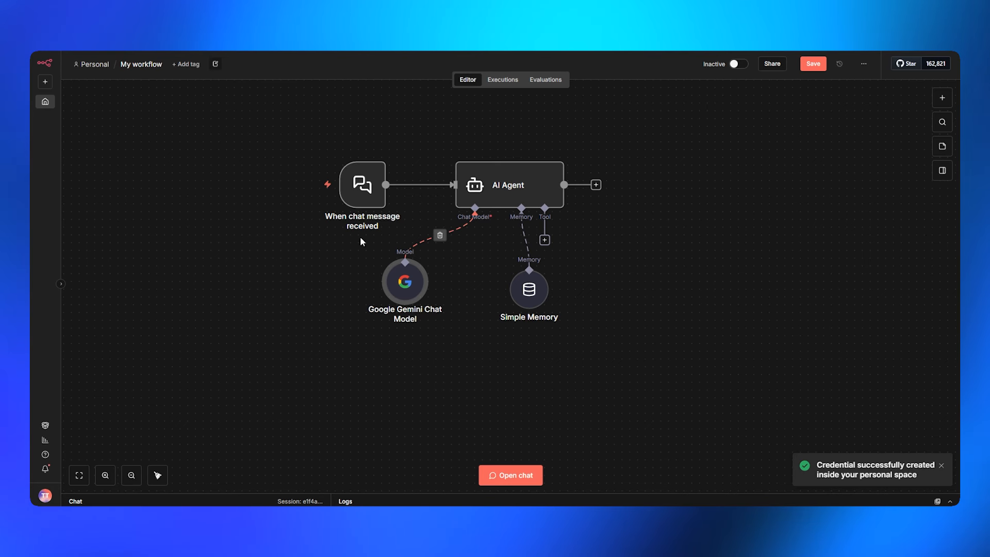
{"action": "left_click_drag", "start_coordinate": [362, 194], "coordinate": [293, 186]}
In the workflow chat, send 'Hi' and then ask for the update on AI news today
{"action": "left_click", "coordinate": [234, 181]}
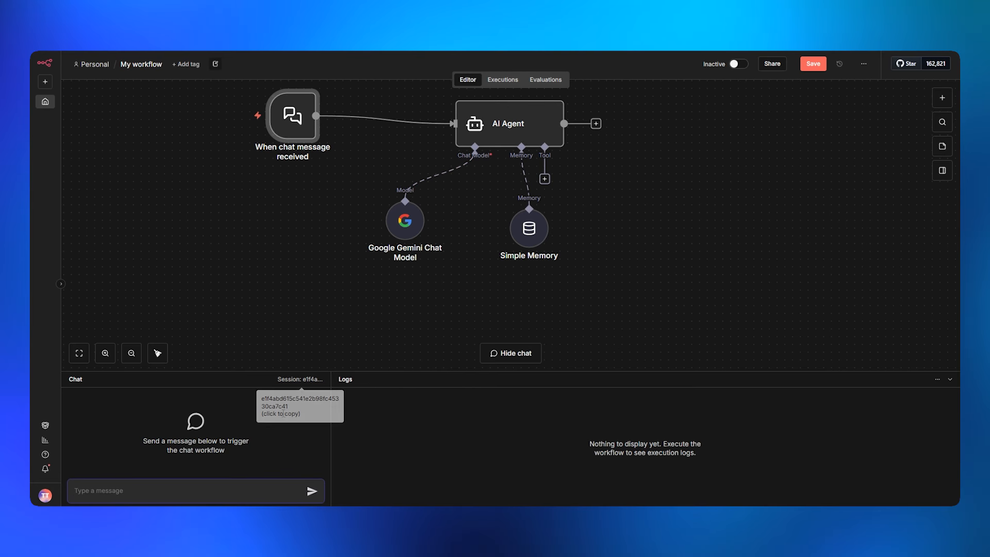
{"action": "type", "text": "Hi"}
{"action": "key", "text": "Return"}
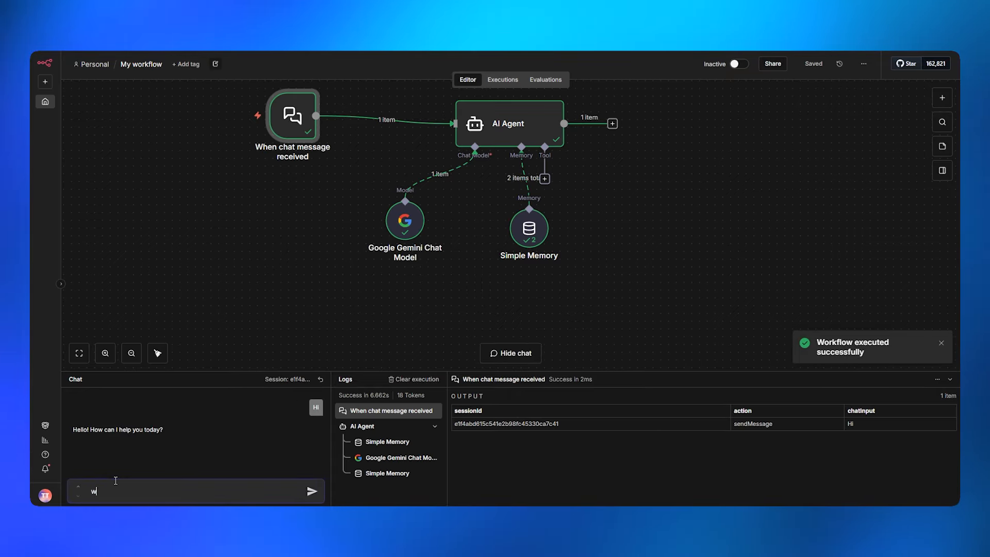
{"action": "type", "text": "the w"}
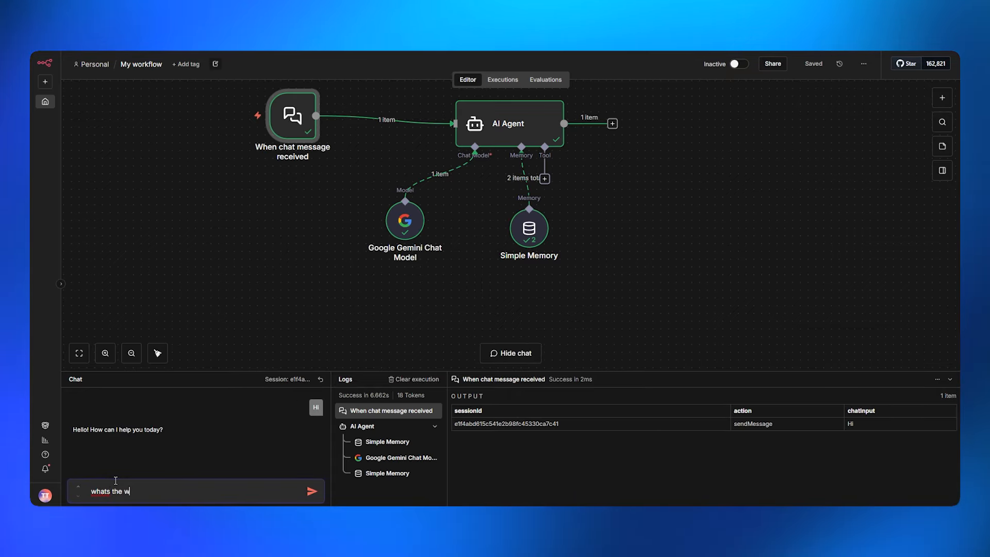
{"action": "key", "text": "BackSpace"}
{"action": "type", "text": "update "}
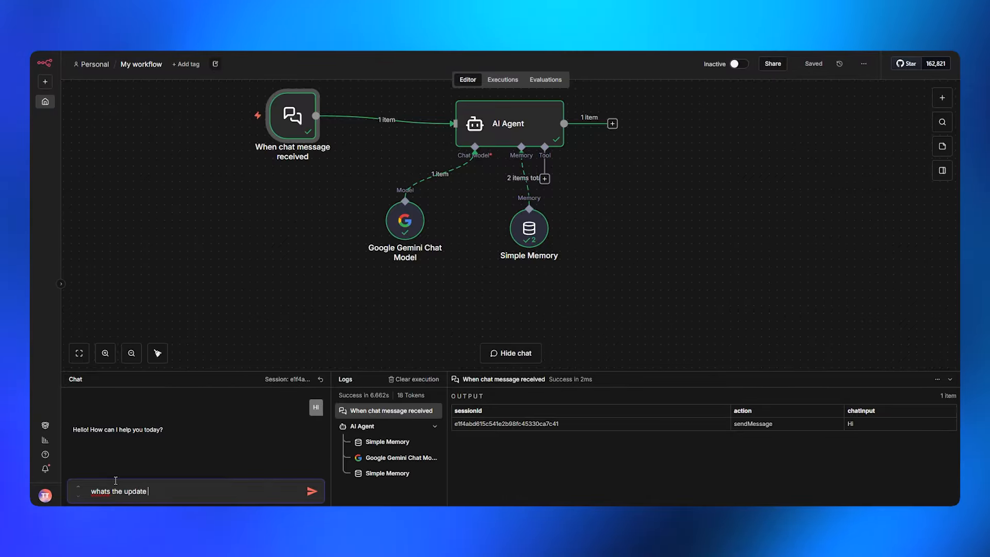
{"action": "type", "text": "on AI new"}
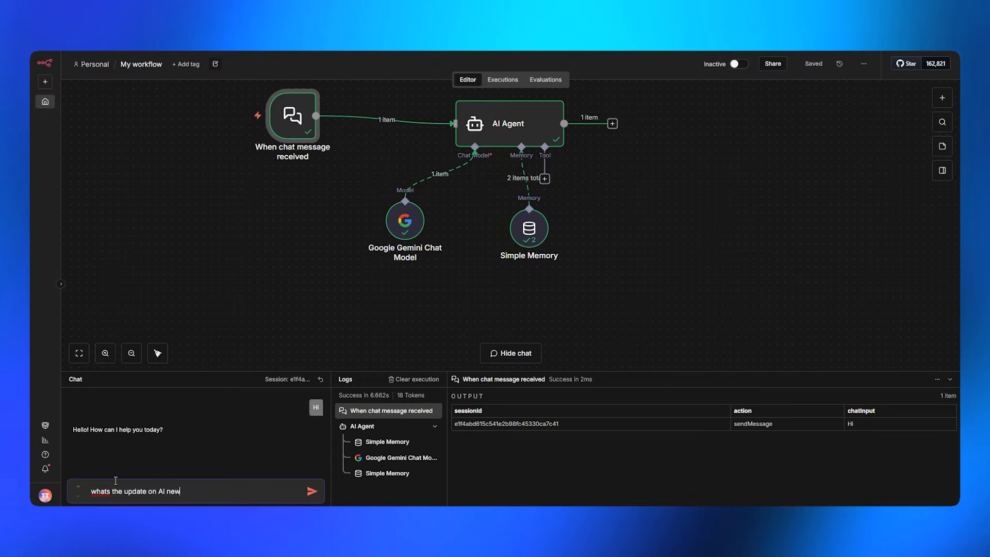
{"action": "type", "text": "s today"}
{"action": "key", "text": "Return"}
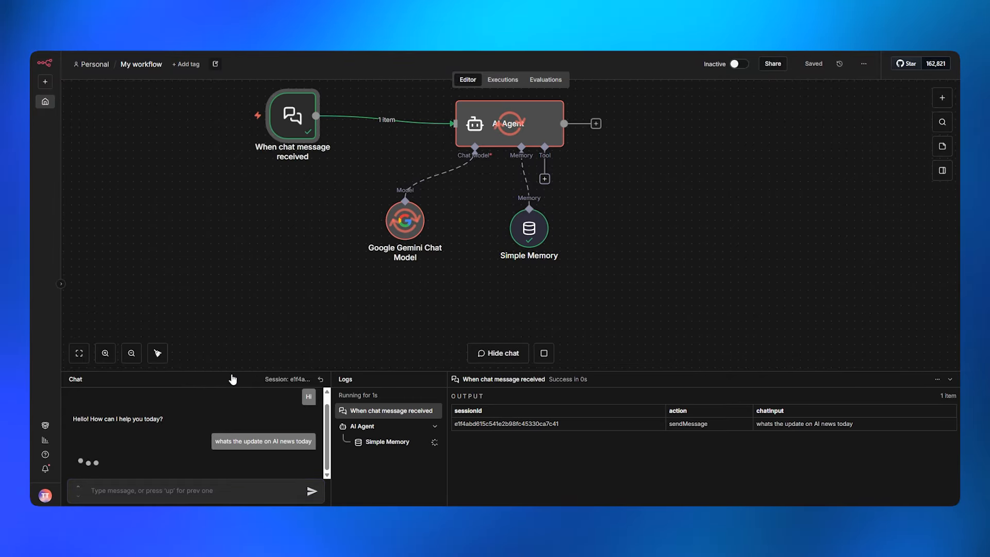
Enlarge the Chat/Logs panel and scroll through Gemini's AI news reply
{"action": "left_click_drag", "start_coordinate": [232, 372], "coordinate": [232, 338]}
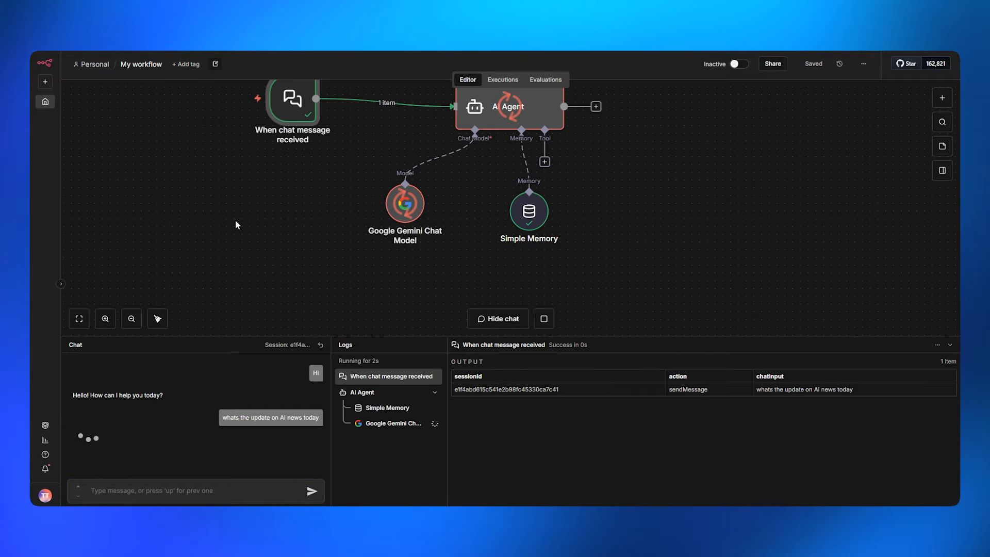
{"action": "left_click_drag", "start_coordinate": [235, 220], "coordinate": [236, 222]}
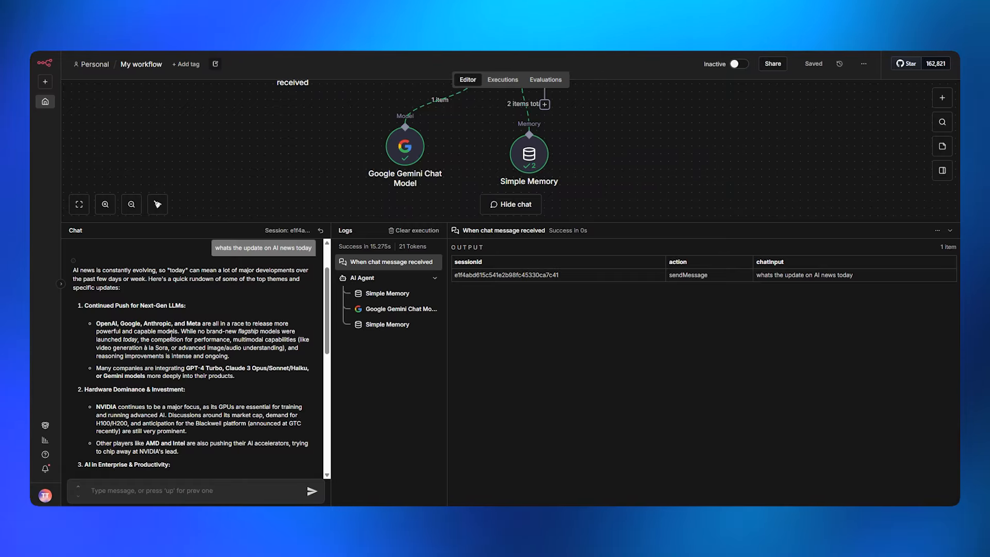
{"action": "scroll", "coordinate": [142, 373], "scroll_direction": "down", "scroll_amount": 10}
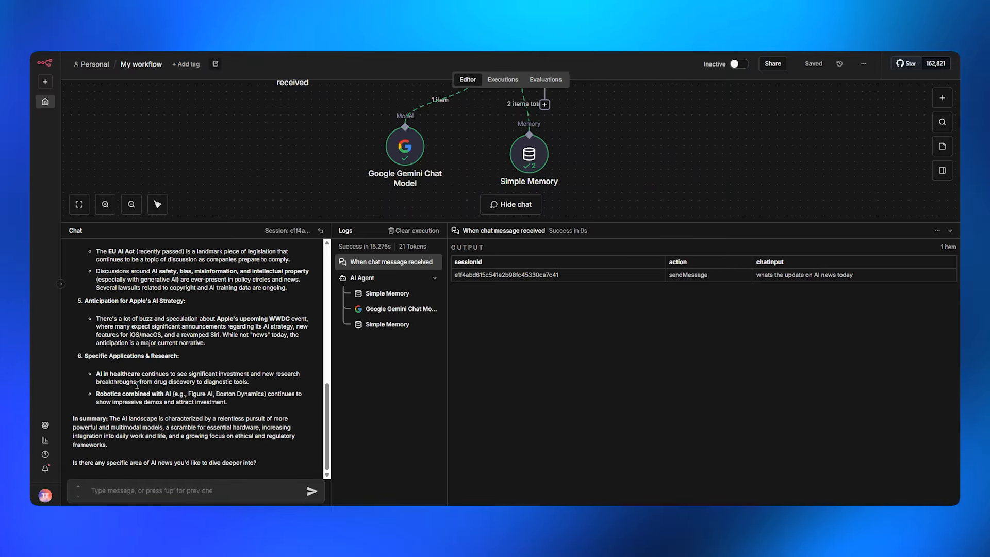
{"action": "scroll", "coordinate": [144, 373], "scroll_direction": "up", "scroll_amount": 15}
{"action": "scroll", "coordinate": [148, 357], "scroll_direction": "down", "scroll_amount": 10}
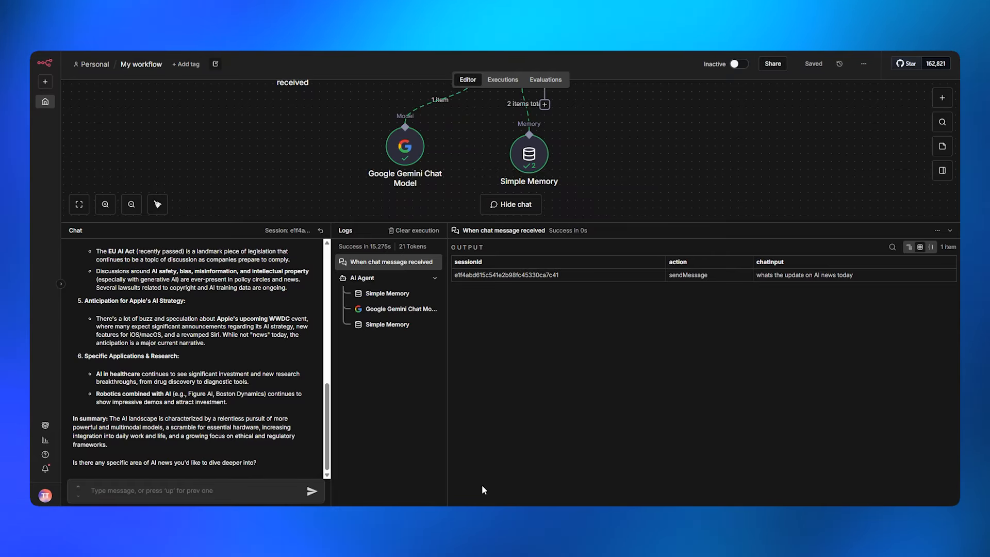
{"action": "mouse_move", "coordinate": [539, 517]}
{"action": "left_click", "coordinate": [497, 466]}
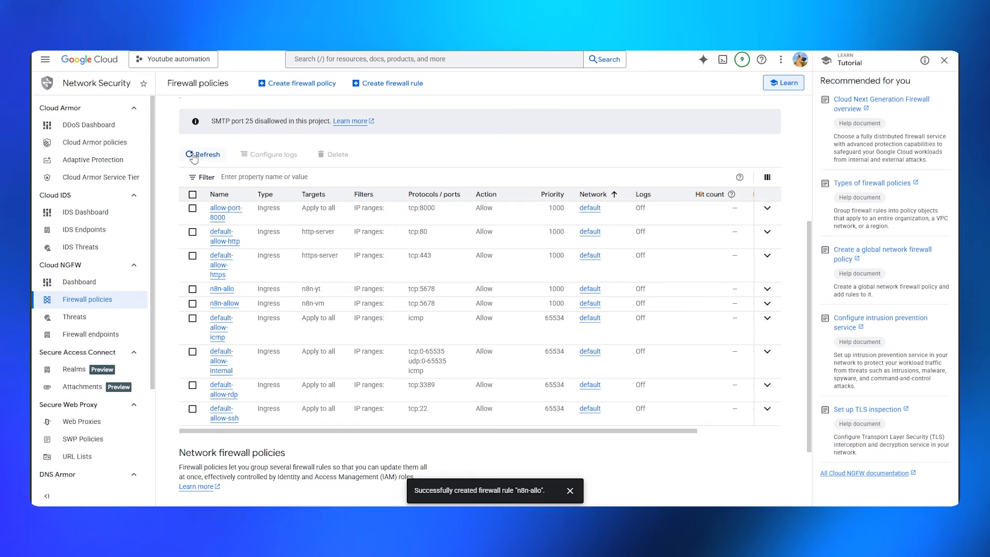
Stop the n8n-yt instance from Compute Engine's VM instances list and confirm
{"action": "scroll", "coordinate": [288, 194], "scroll_direction": "up", "scroll_amount": 5}
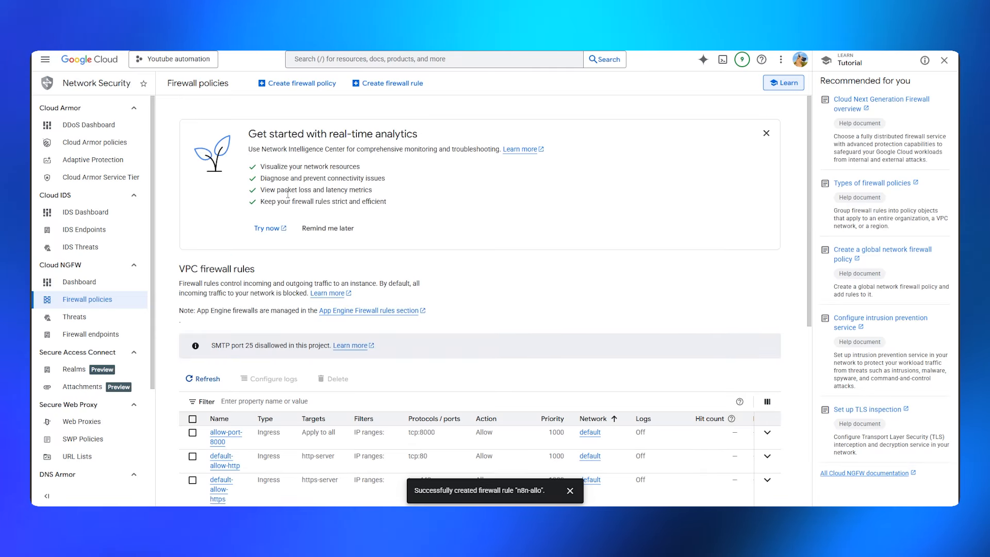
{"action": "left_click", "coordinate": [44, 59]}
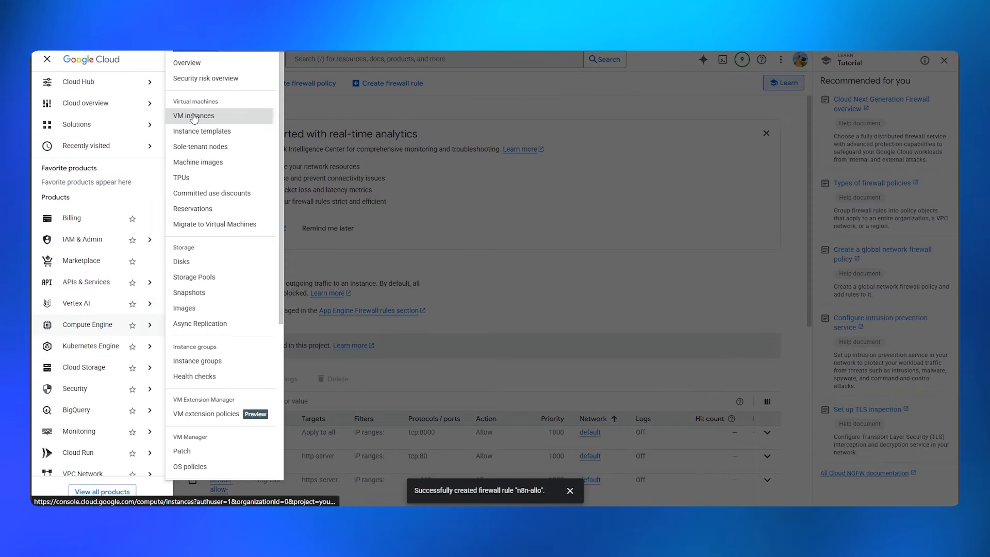
{"action": "left_click", "coordinate": [195, 115]}
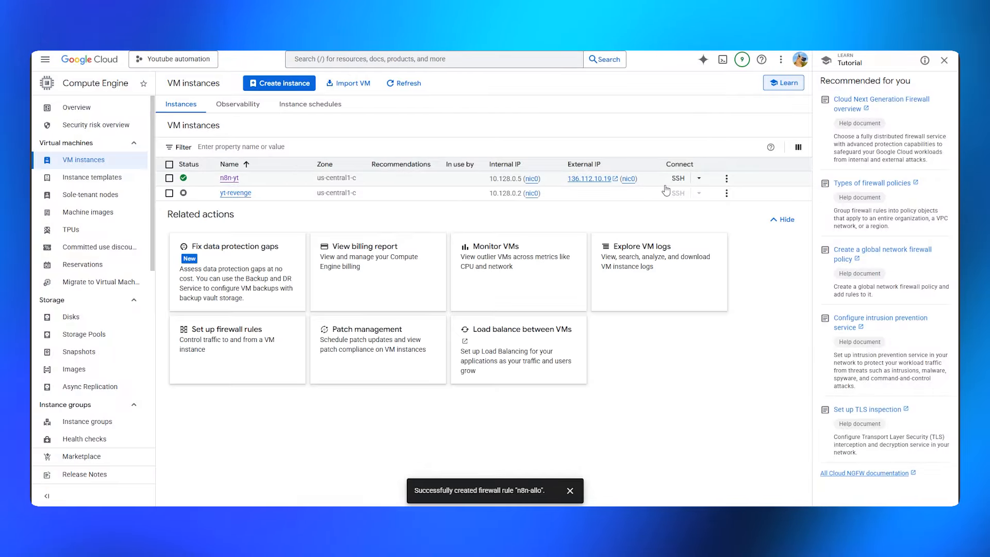
{"action": "left_click", "coordinate": [727, 179]}
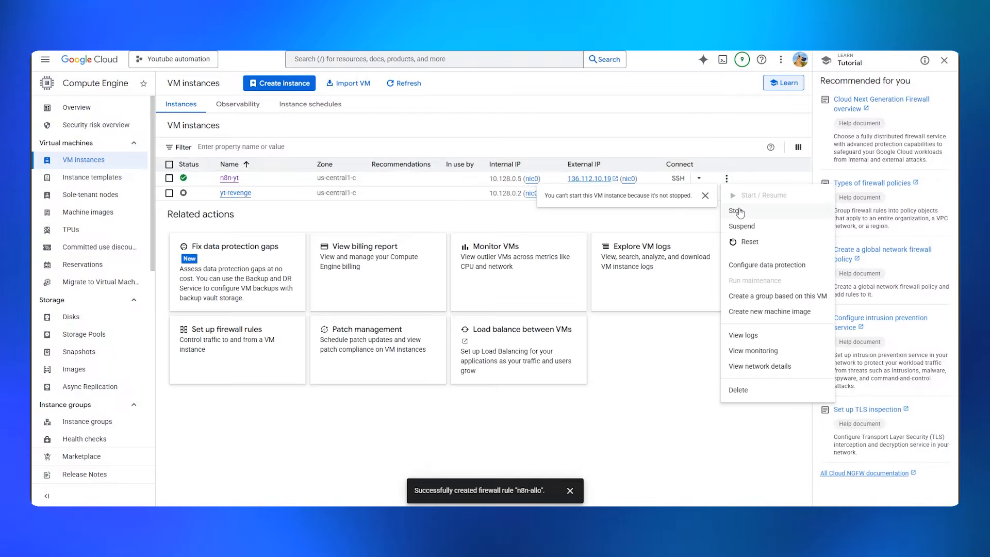
{"action": "left_click", "coordinate": [736, 211]}
{"action": "left_click", "coordinate": [602, 345]}
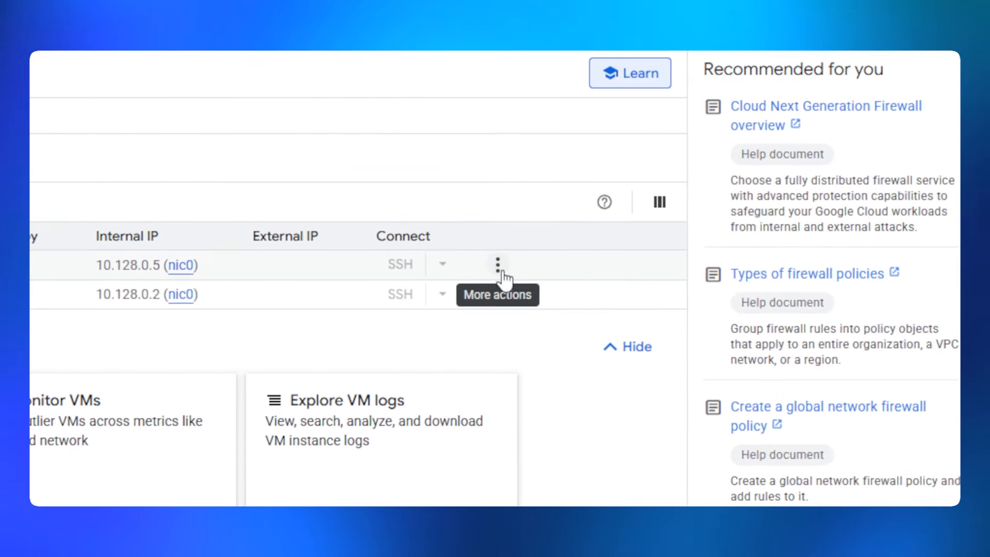
Start the stopped n8n-yt instance again via Start / Resume and confirm
{"action": "left_click", "coordinate": [635, 259]}
{"action": "left_click", "coordinate": [505, 304]}
{"action": "left_click", "coordinate": [294, 472]}
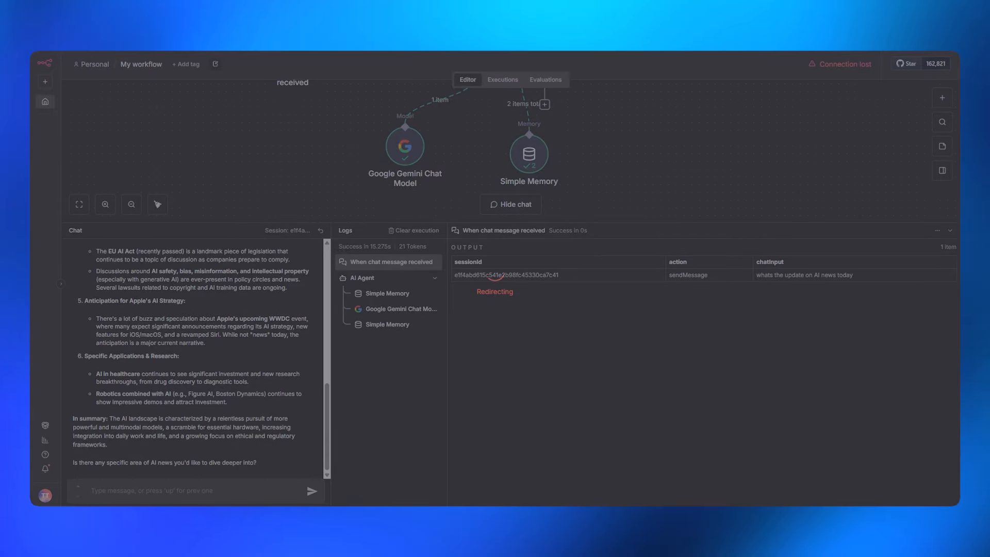
In a new tab, load the VM's new IP 34.27.94.80 on port 5678
{"action": "key", "text": "ctrl+t"}
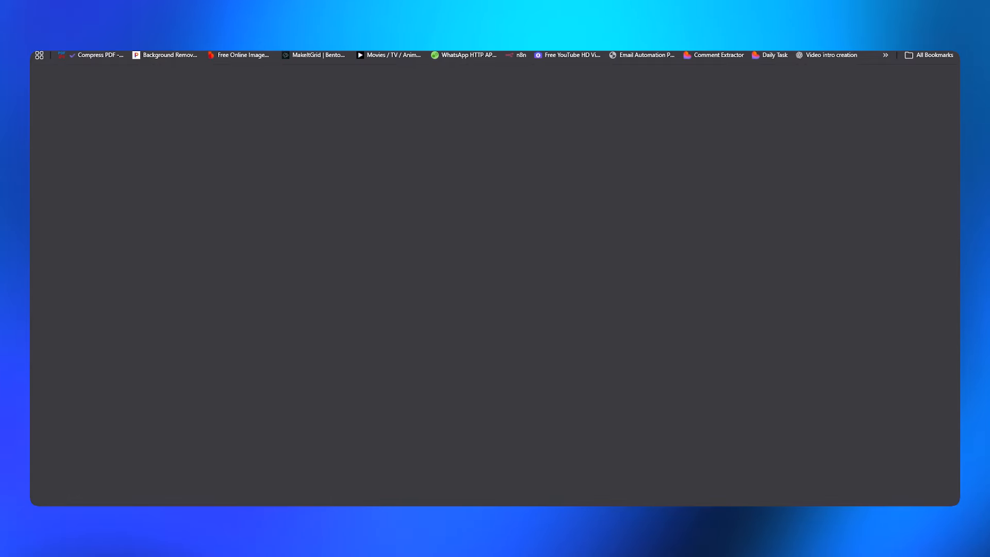
{"action": "type", "text": "34.27.94.80"}
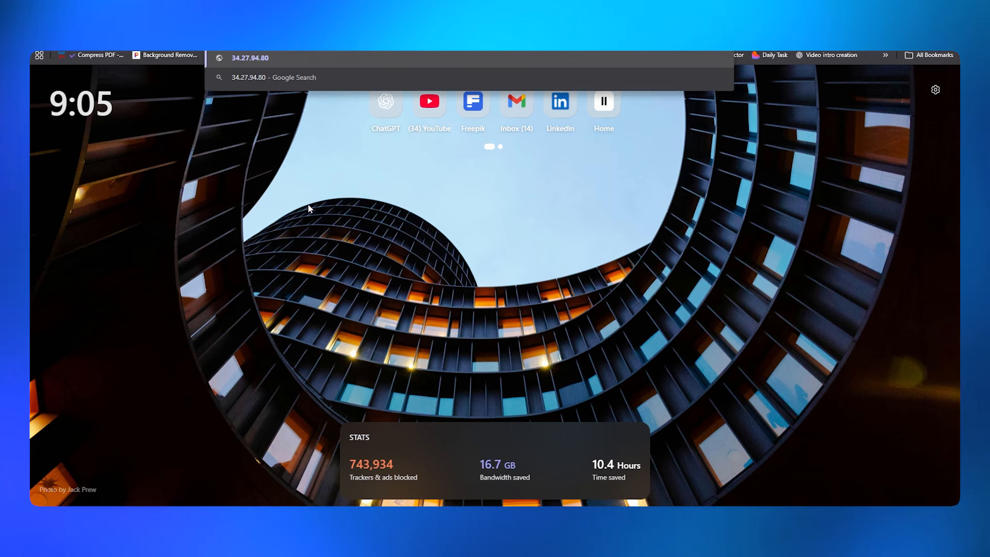
{"action": "type", "text": ":5678"}
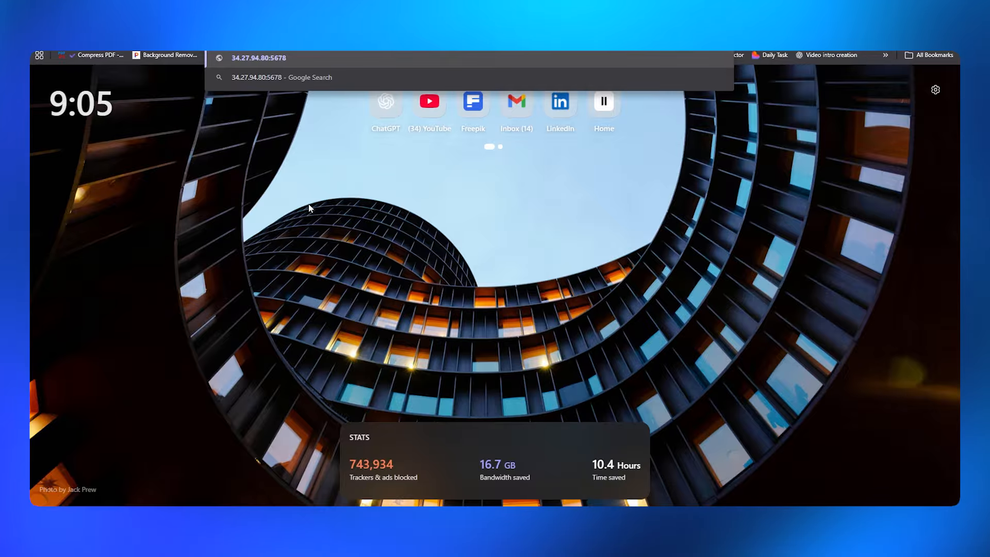
{"action": "key", "text": "Return"}
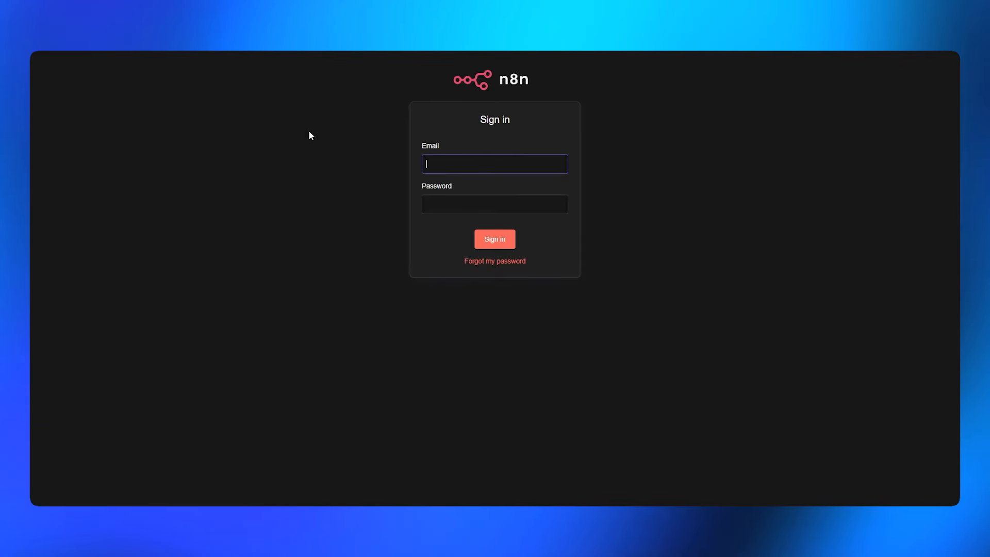
Sign in to n8n with the account e-mail and password, declining the browser's password save
{"action": "type", "text": "test"}
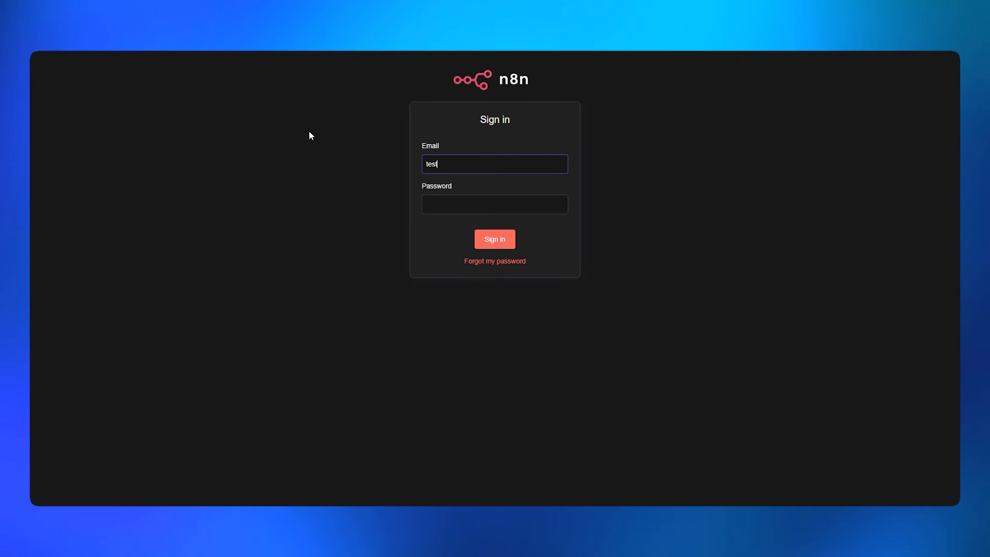
{"action": "type", "text": "@gmail"}
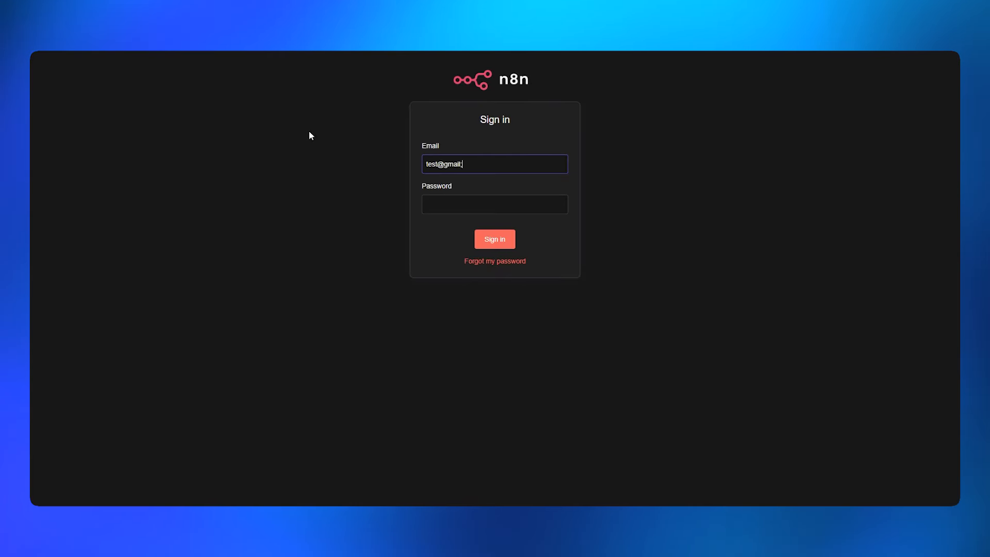
{"action": "type", "text": ".com"}
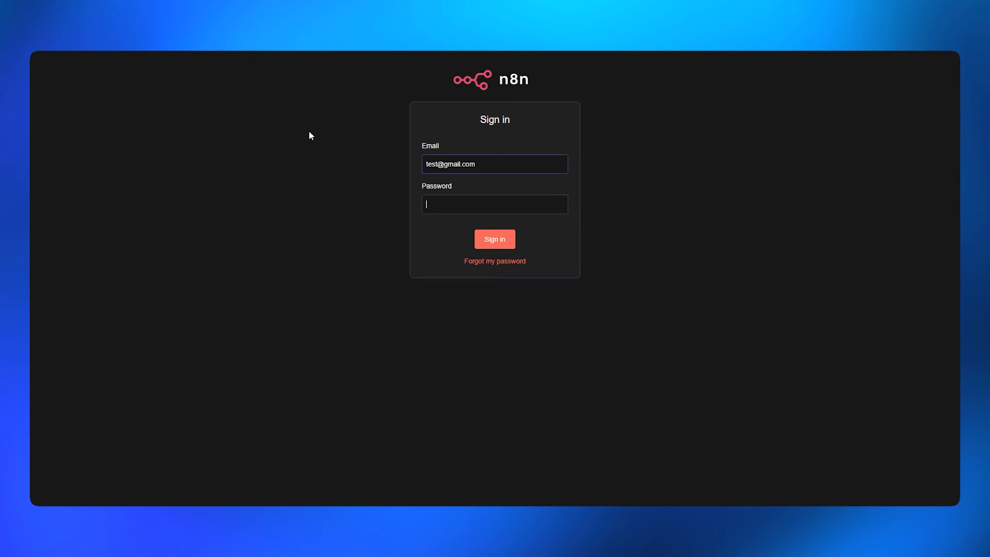
{"action": "key", "text": "Tab"}
{"action": "type", "text": "*********"}
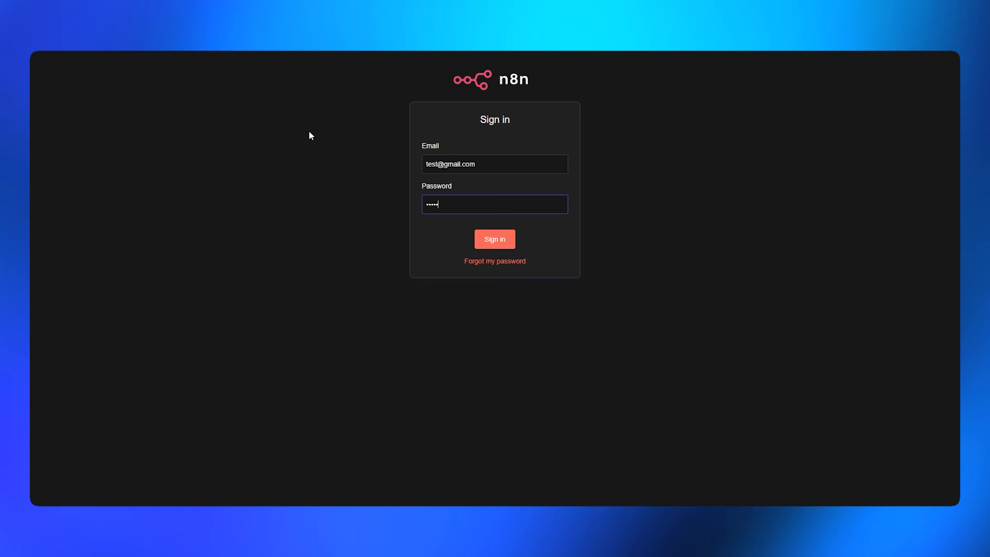
{"action": "key", "text": "Return"}
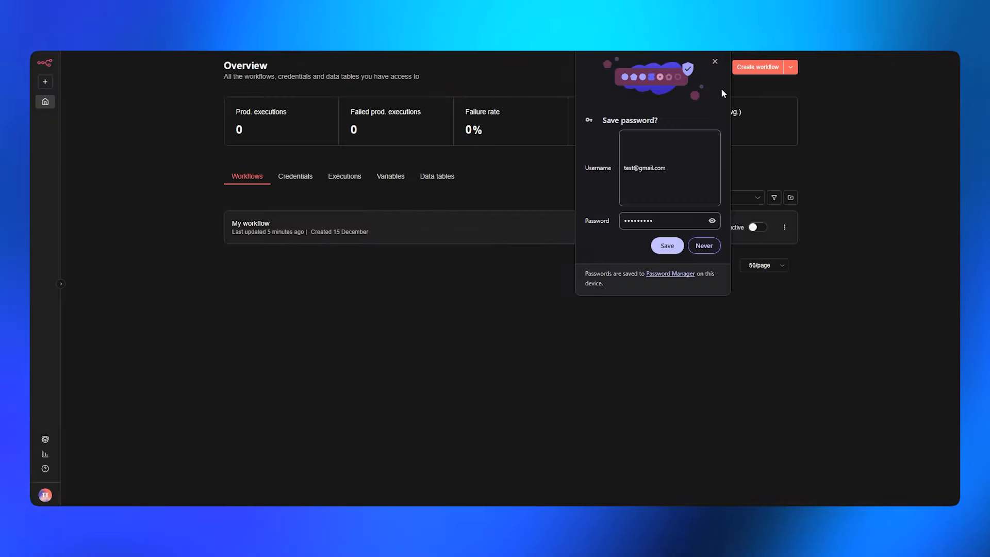
{"action": "left_click", "coordinate": [714, 64]}
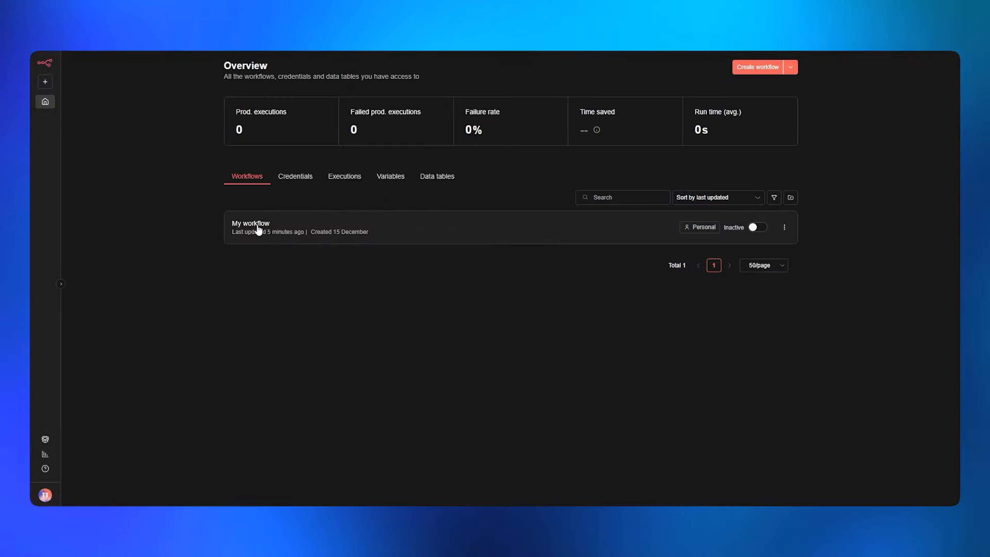